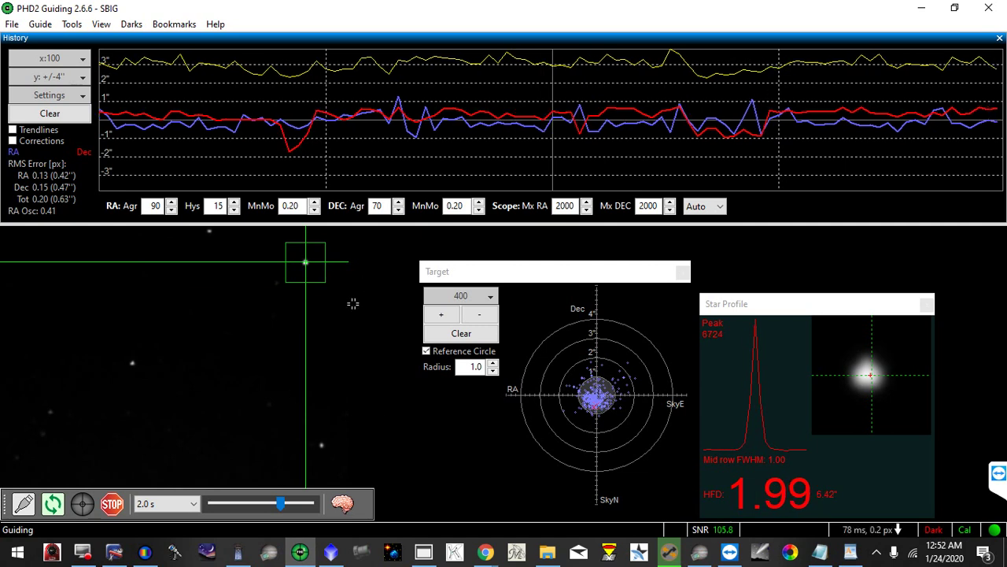
# - Switch from PHD2 Guiding to Sequence Generator Pro to view the NGC2359 sequence, with 2 of 4 Ha frames done
pyautogui.click(667, 552)
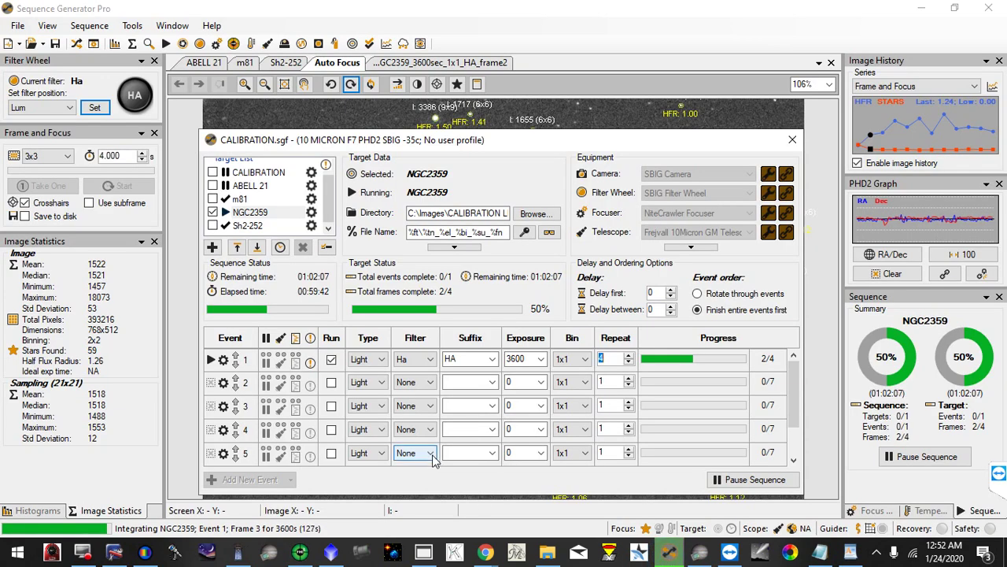
# - Close the NGC2359 sequence details to reveal the Auto Focus star field with its HFR readings
pyautogui.click(75, 44)
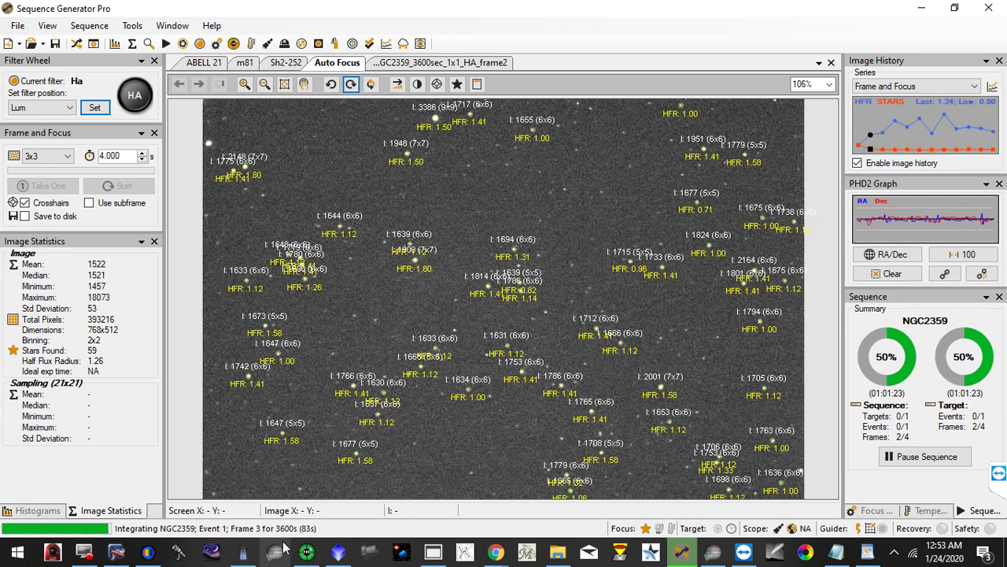
pyautogui.moveTo(308, 555)
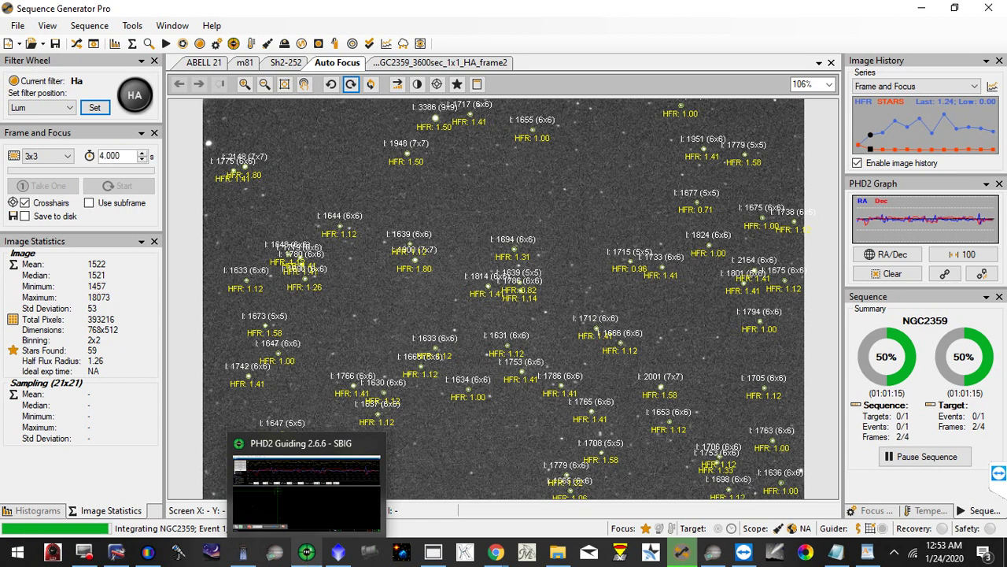
# - In PHD2, lengthen the guiding history x-scale to 200, then 400 frames
pyautogui.click(307, 553)
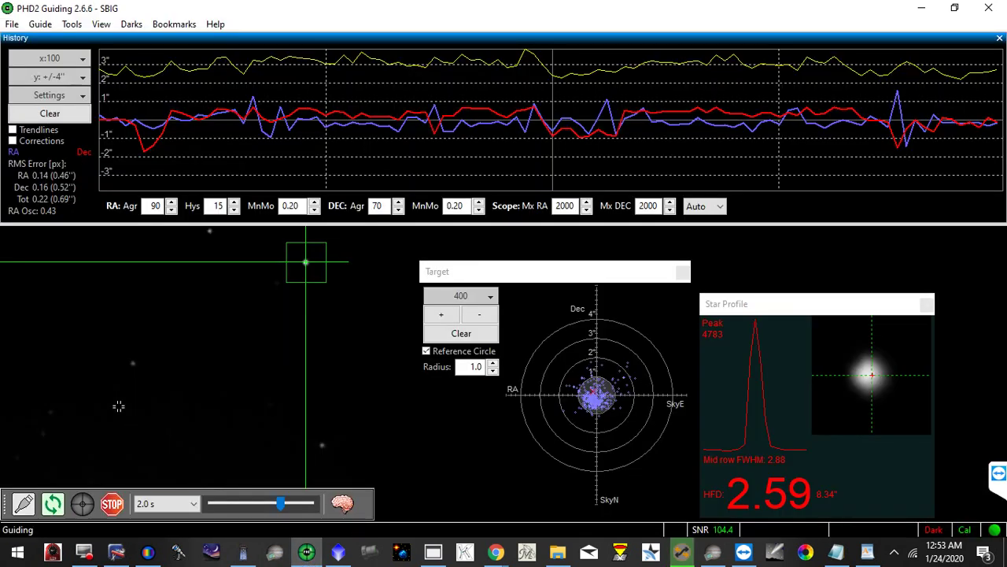
pyautogui.click(63, 58)
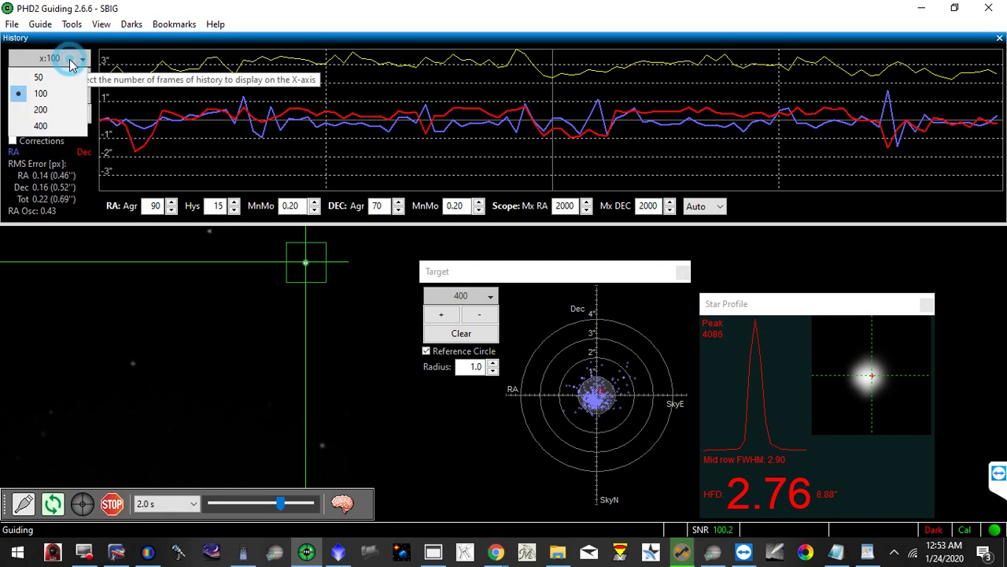
pyautogui.click(42, 111)
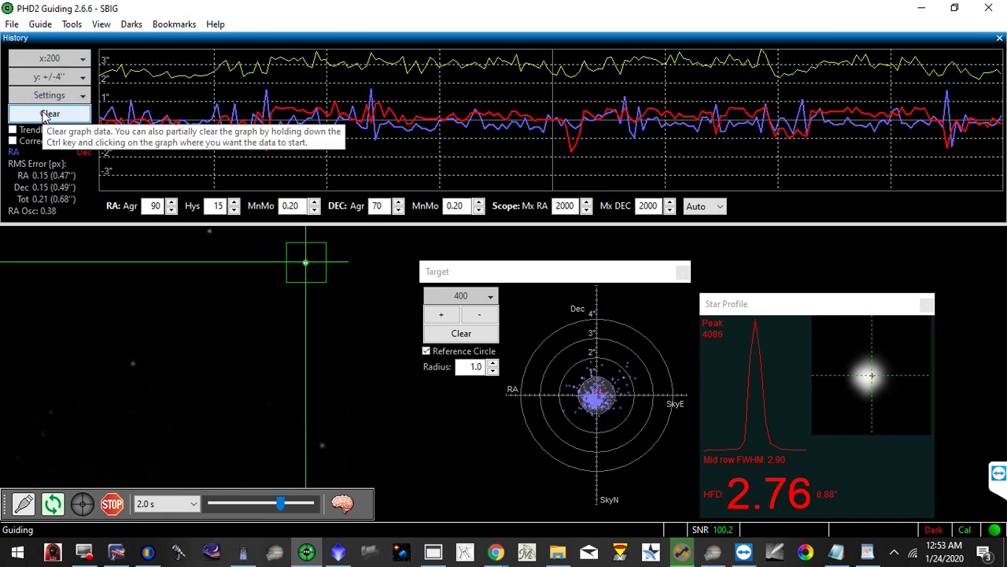
pyautogui.click(82, 58)
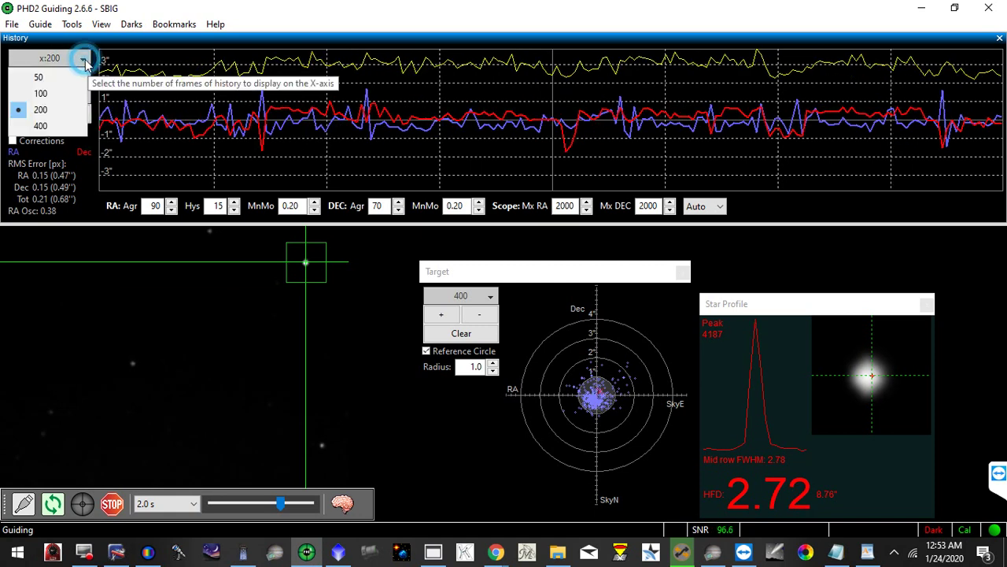
pyautogui.click(46, 126)
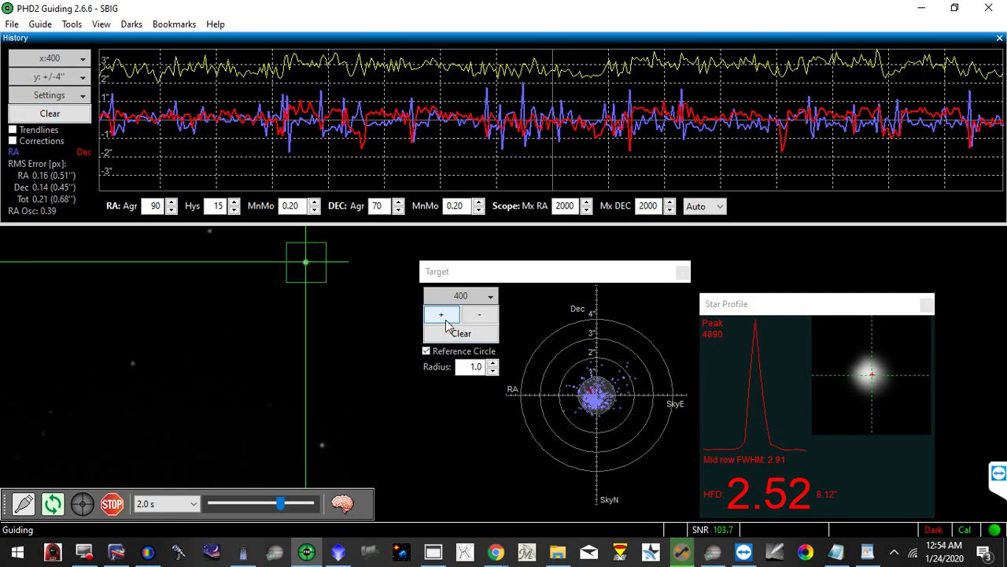
# - Zoom the Target plot in twice to 0.25"–1" rings, then return to Sequence Generator Pro
pyautogui.click(442, 319)
pyautogui.click(443, 319)
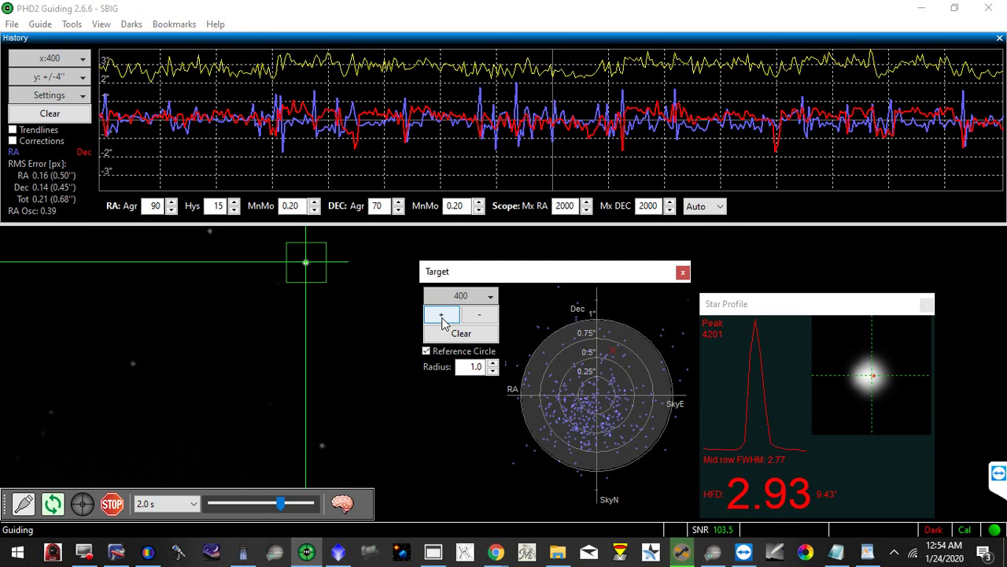
pyautogui.click(684, 553)
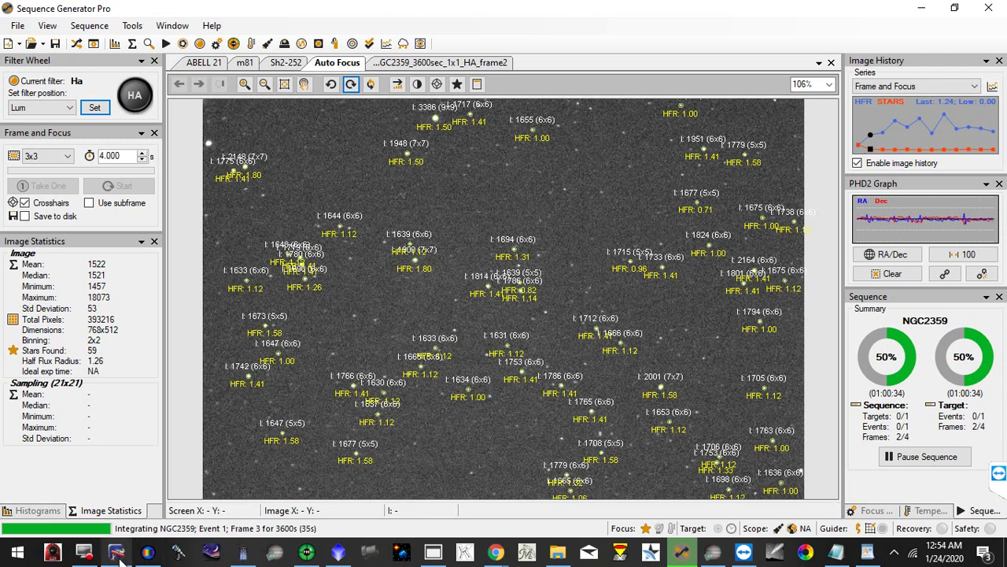
# - Show the one-hour HA frame2 image magnified to 400% and pan down through it
pyautogui.moveTo(118, 555)
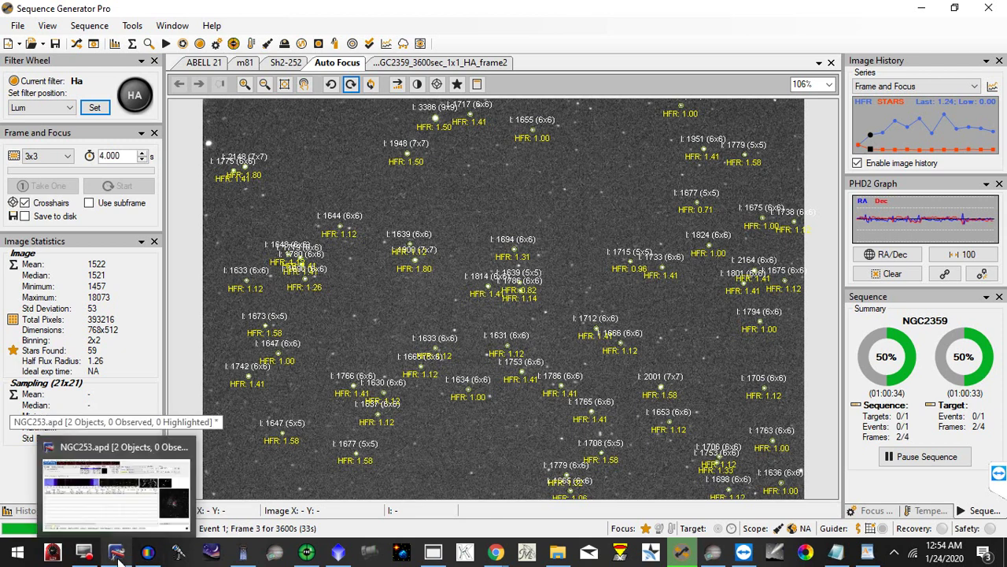
pyautogui.click(420, 63)
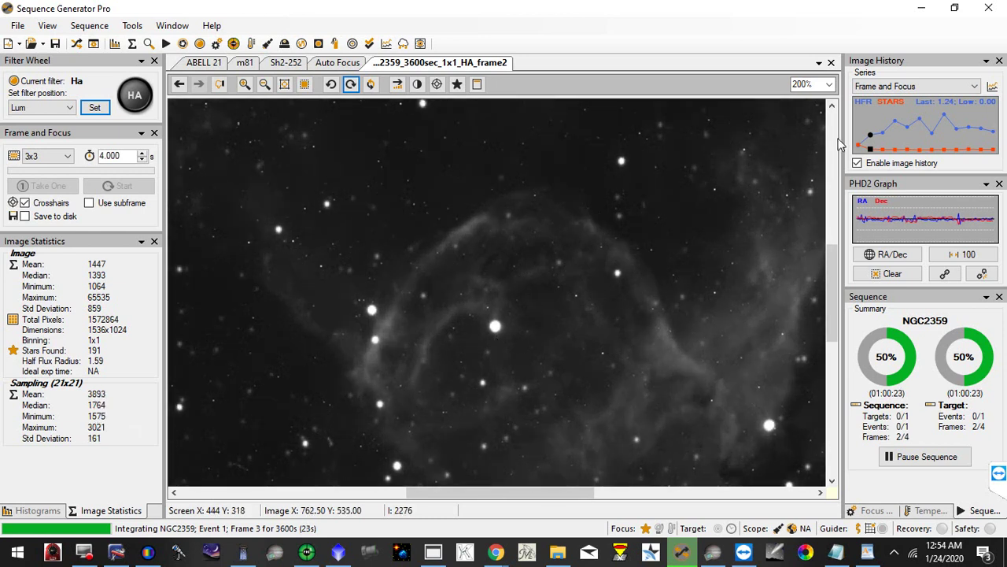
pyautogui.click(829, 84)
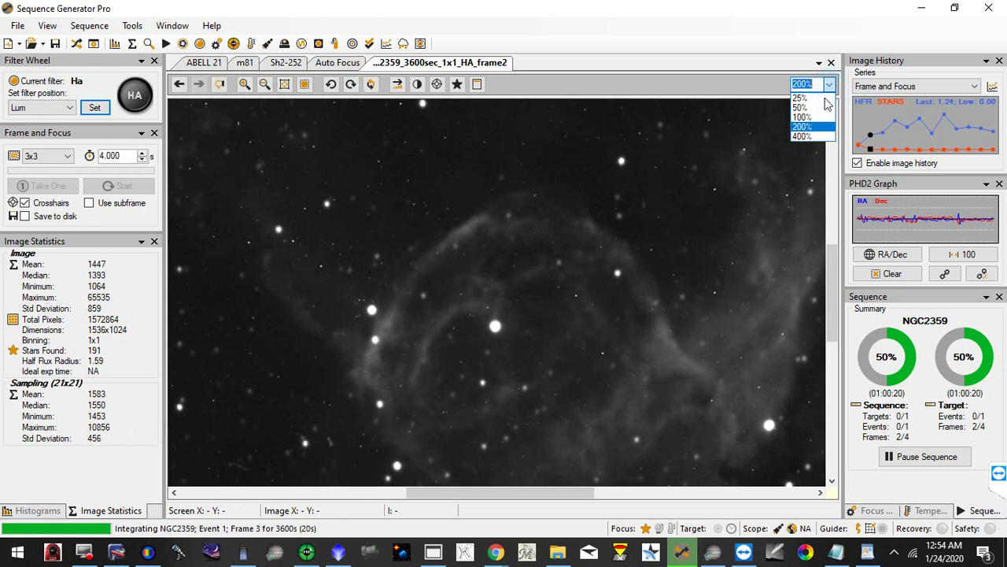
pyautogui.click(809, 136)
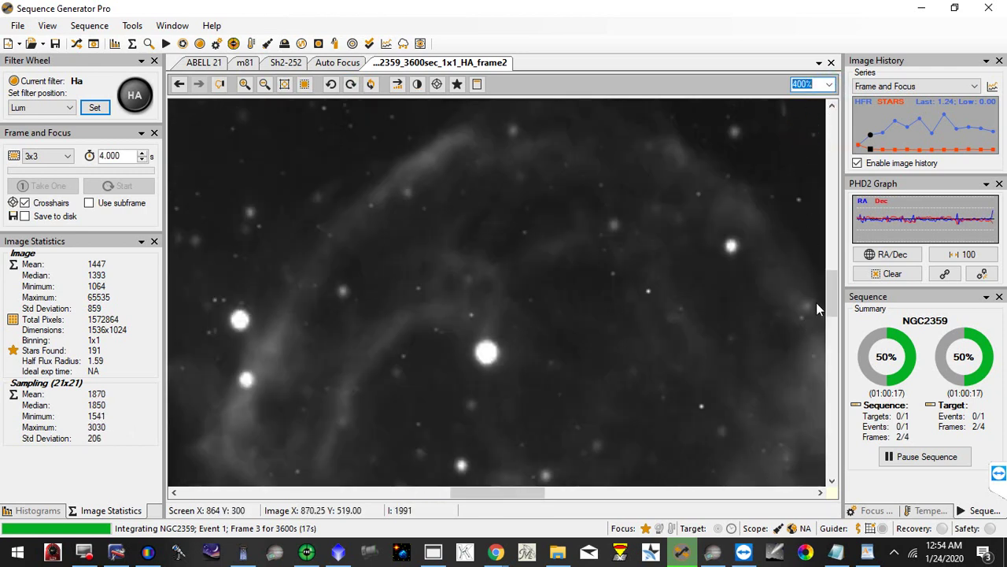
pyautogui.moveTo(832, 305); pyautogui.dragTo(829, 360)
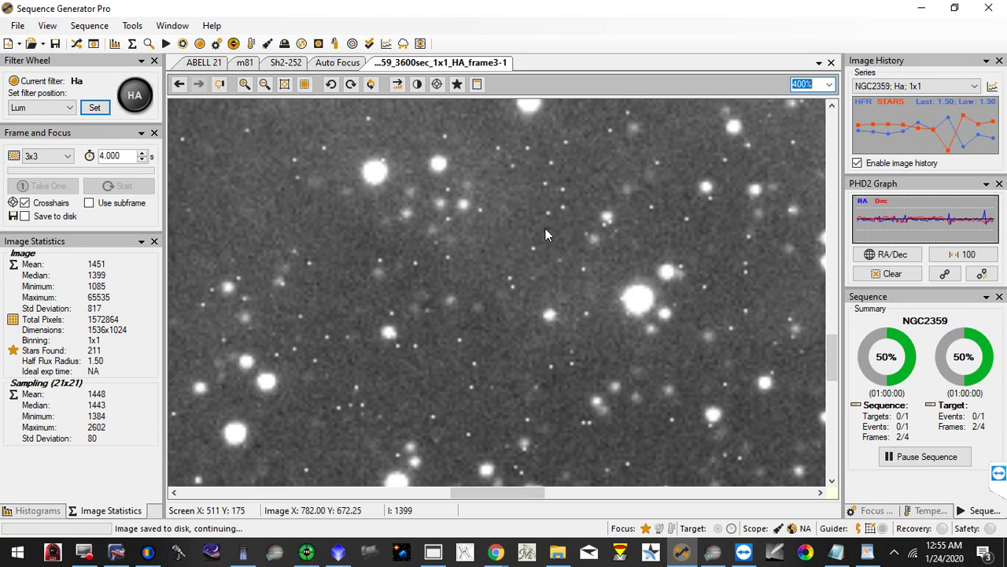
# - Apply a low auto stretch to the new Ha frame and zoom out until the whole nebula shows
pyautogui.rightClick(546, 229)
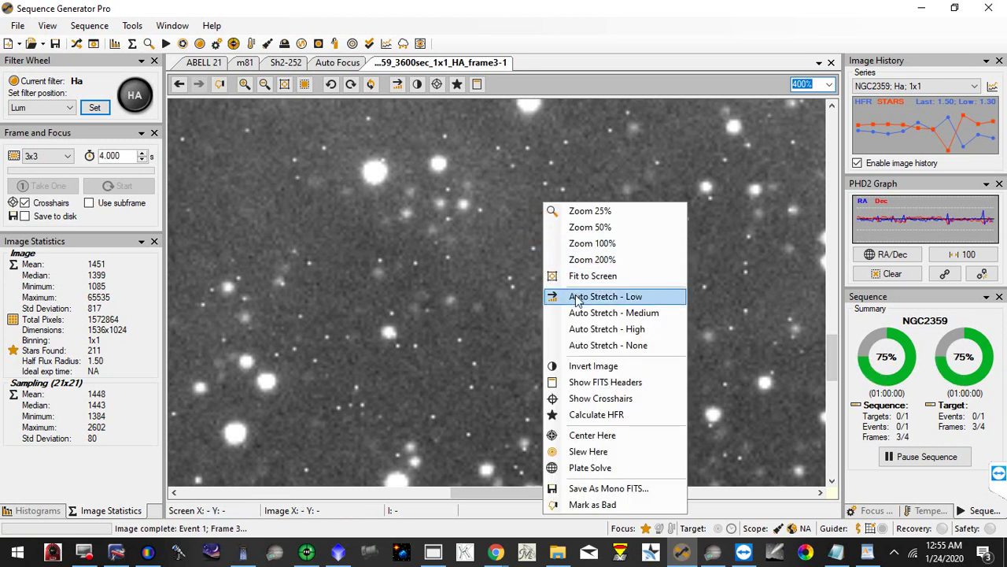
pyautogui.click(575, 297)
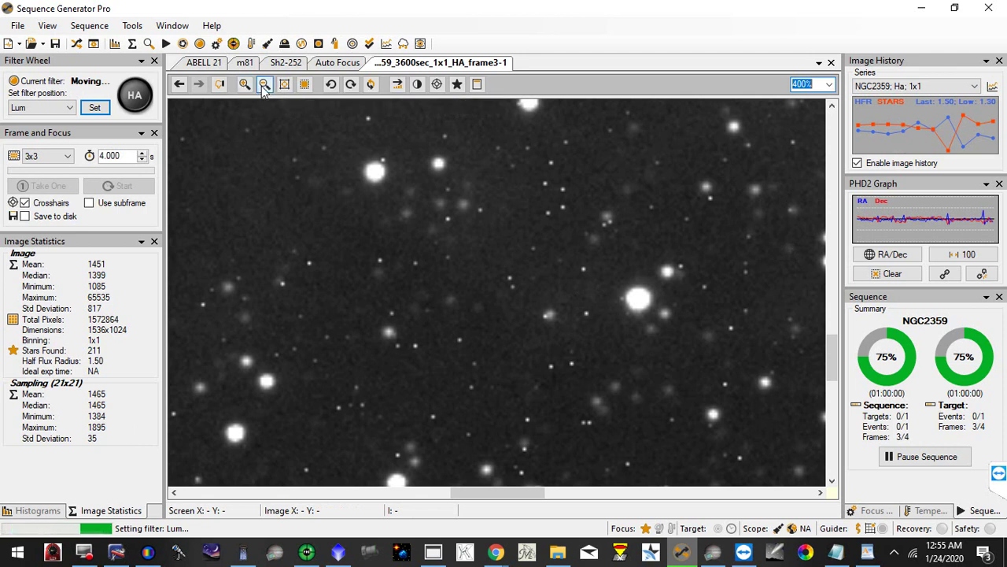
pyautogui.click(264, 85)
pyautogui.click(264, 85)
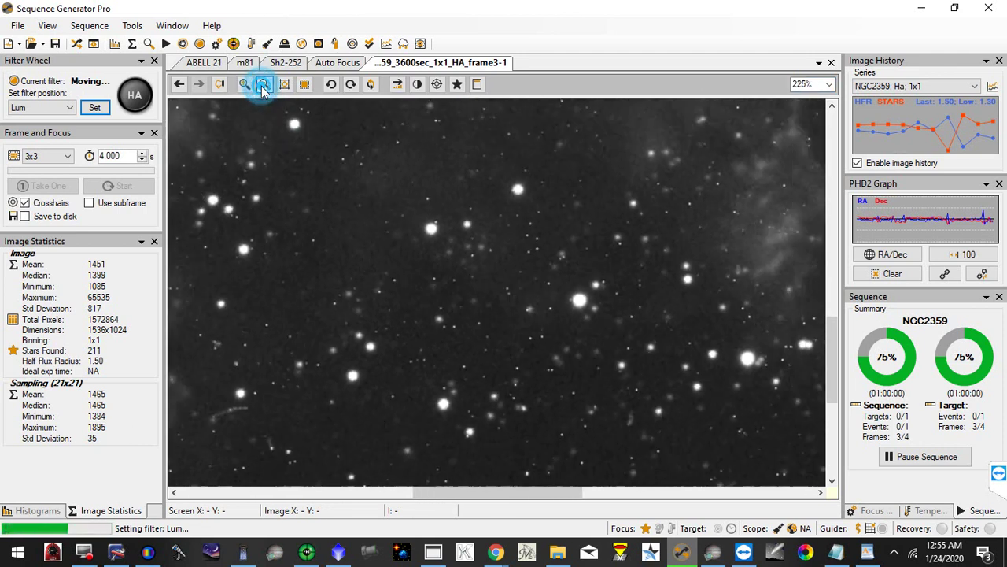
pyautogui.click(264, 85)
pyautogui.click(263, 84)
pyautogui.click(264, 85)
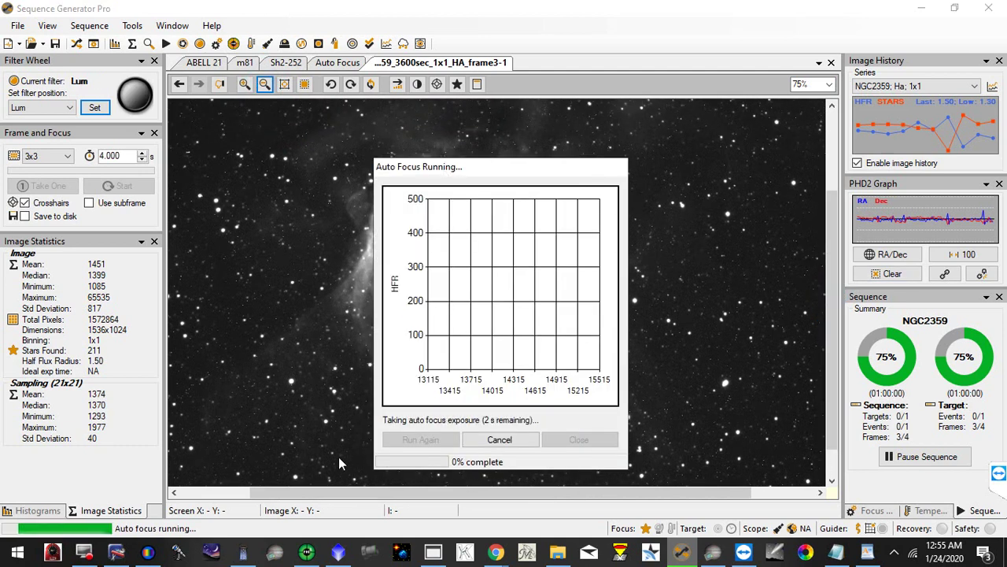
pyautogui.moveTo(341, 551)
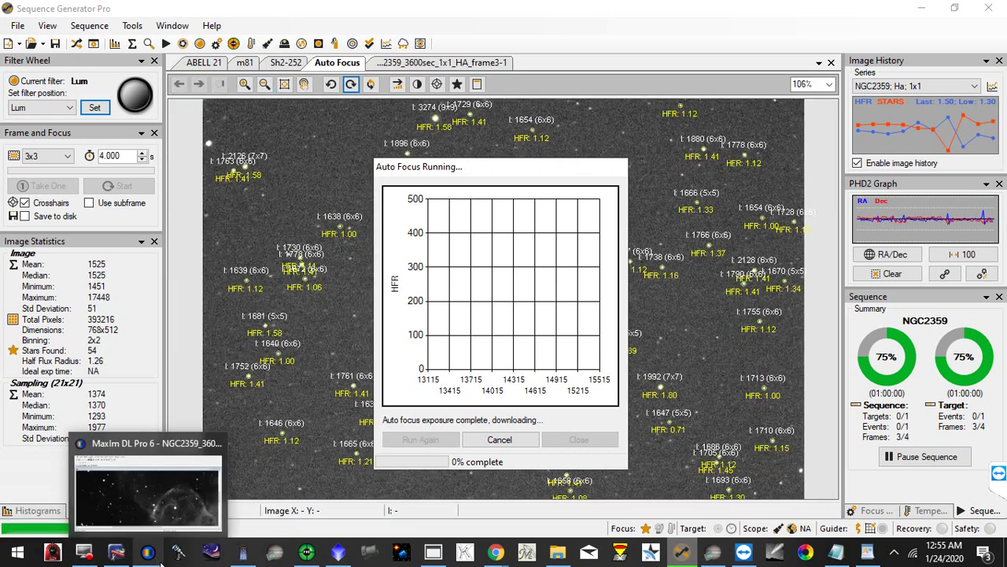
pyautogui.click(153, 556)
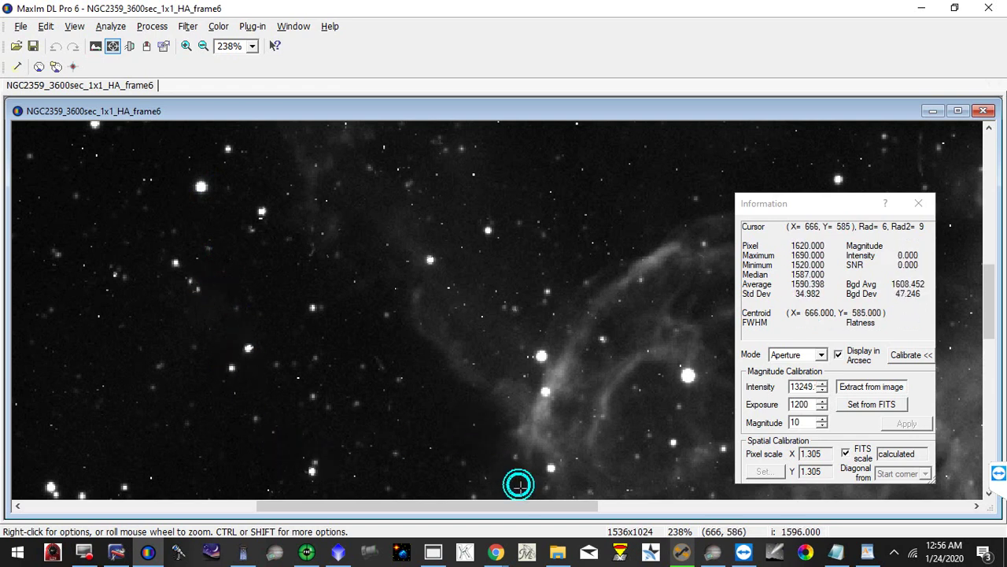
pyautogui.moveTo(525, 506); pyautogui.dragTo(762, 506)
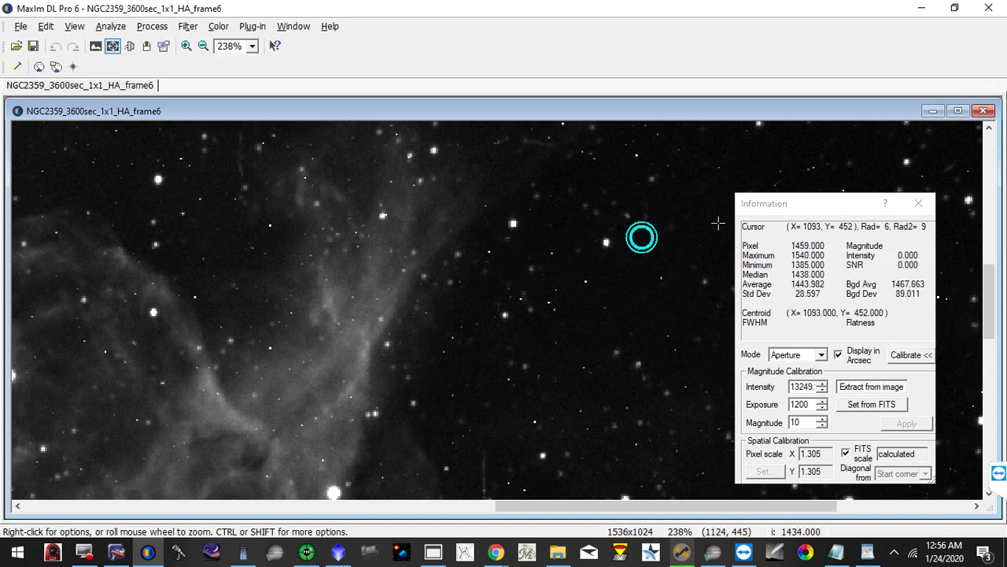
pyautogui.moveTo(821, 211); pyautogui.dragTo(649, 206)
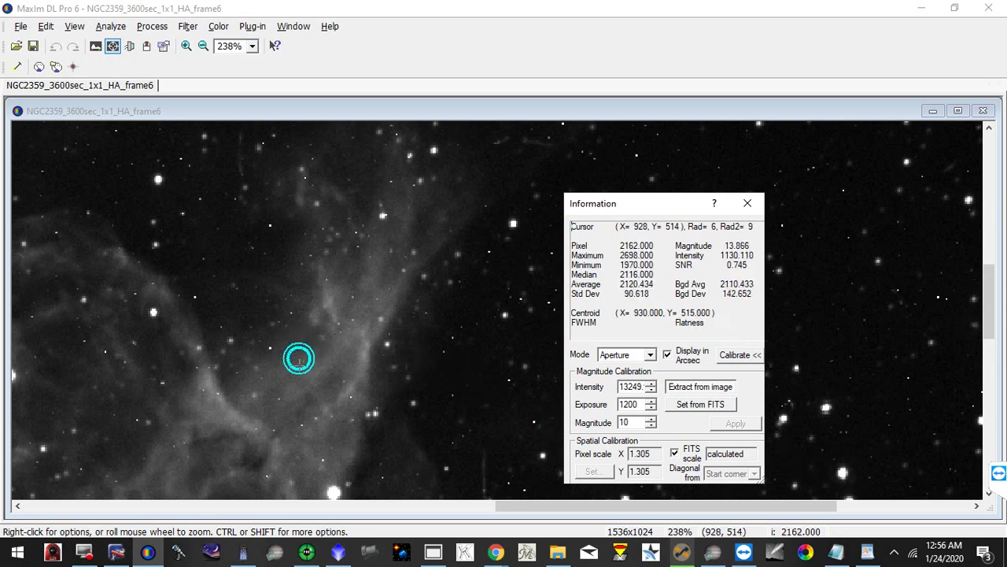
pyautogui.moveTo(501, 508); pyautogui.dragTo(375, 508)
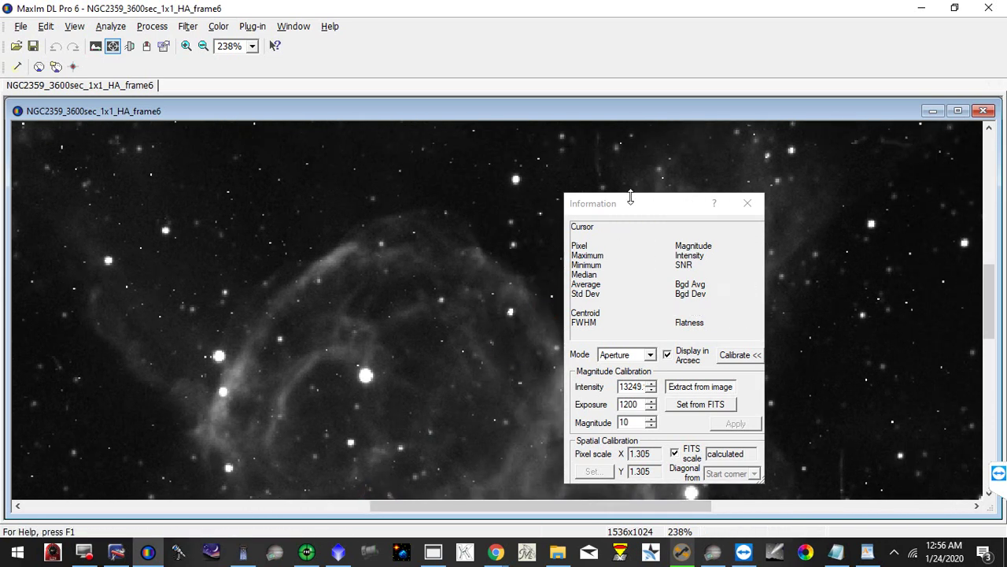
pyautogui.moveTo(642, 213); pyautogui.dragTo(696, 202)
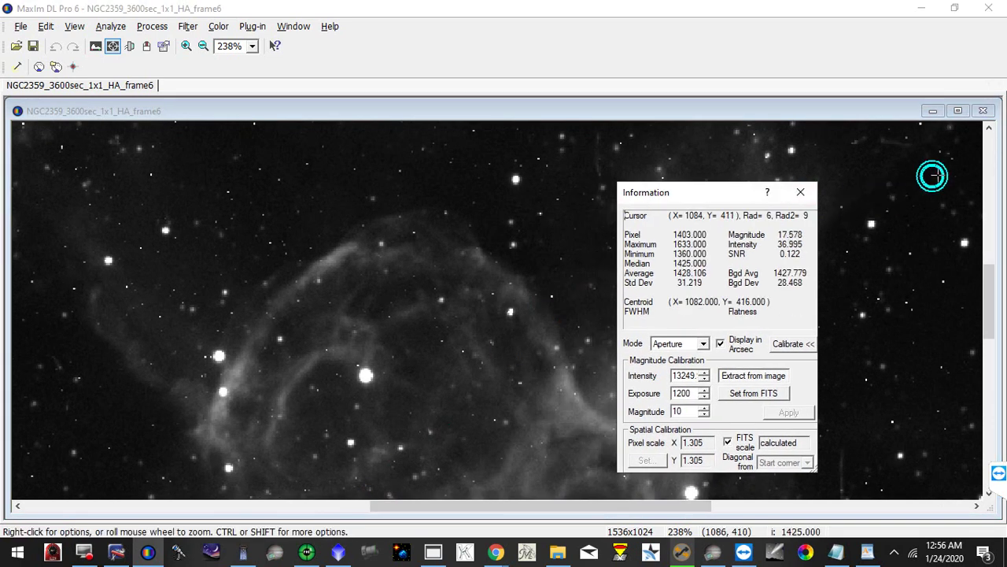
pyautogui.moveTo(986, 316)
pyautogui.mouseDown()
pyautogui.moveTo(987, 245)
pyautogui.moveTo(987, 364)
pyautogui.moveTo(986, 348)
pyautogui.mouseUp()
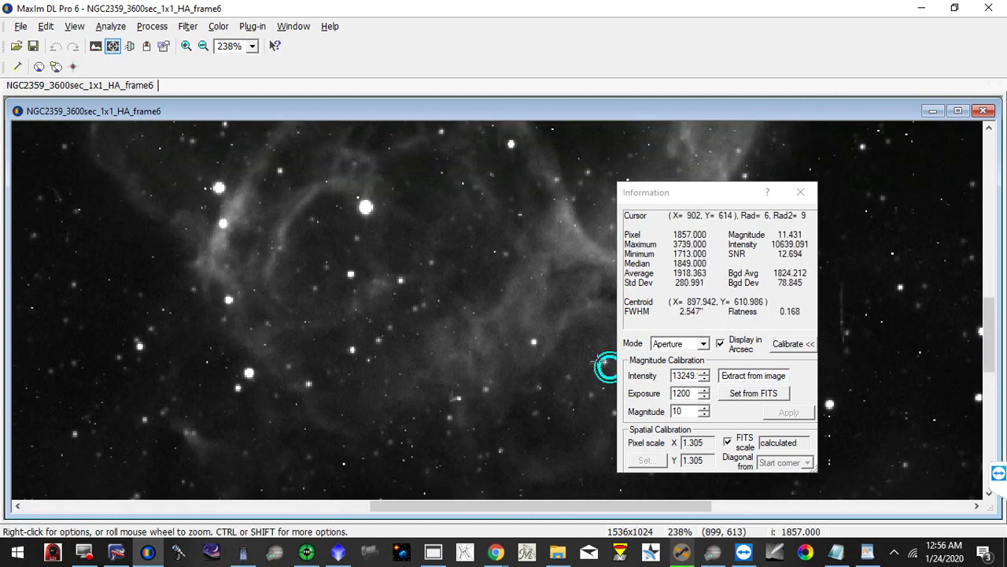
# - Apply a High screen stretch to the Ha frame, move the Information window lower, and return to SGP
pyautogui.rightClick(402, 306)
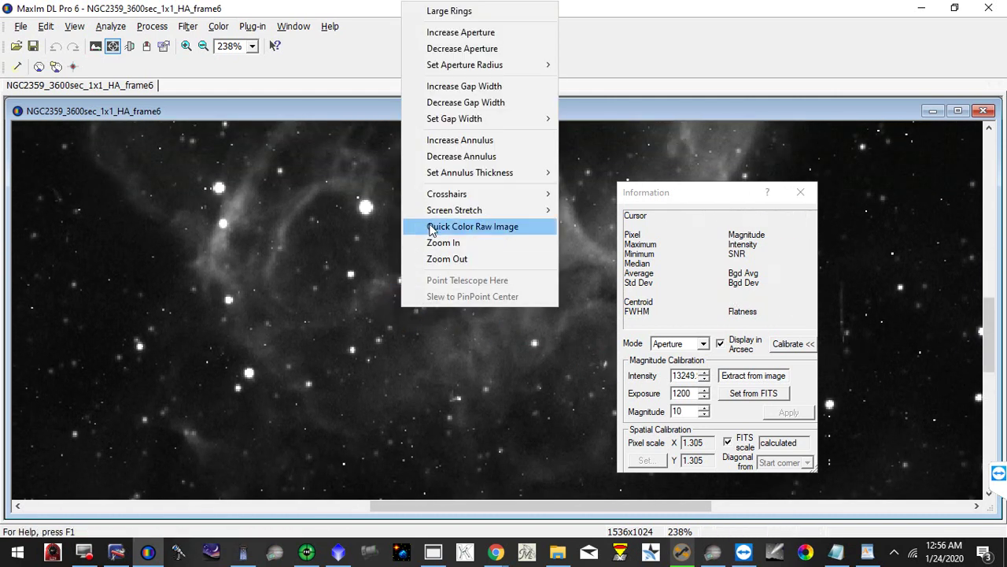
pyautogui.moveTo(454, 211)
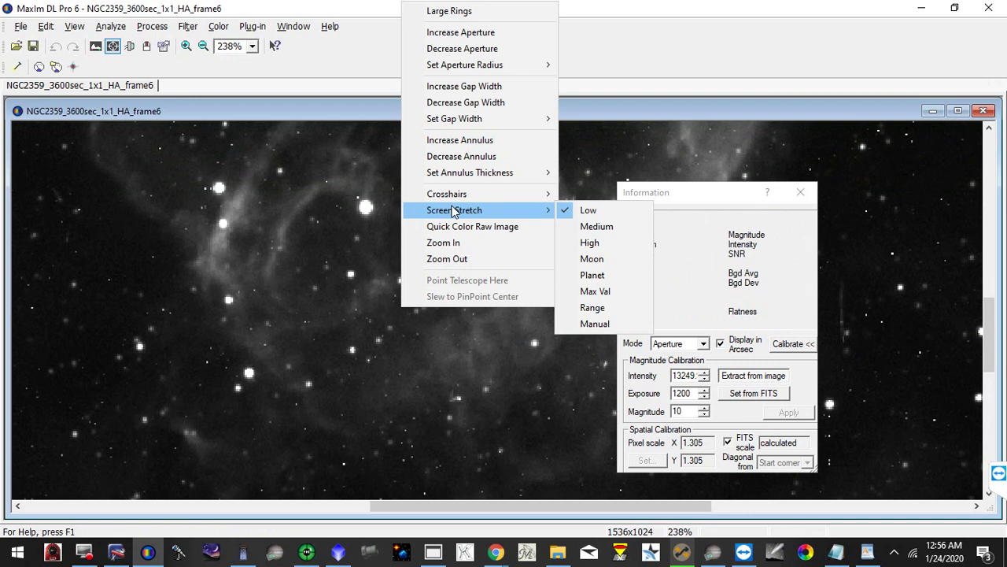
pyautogui.click(589, 243)
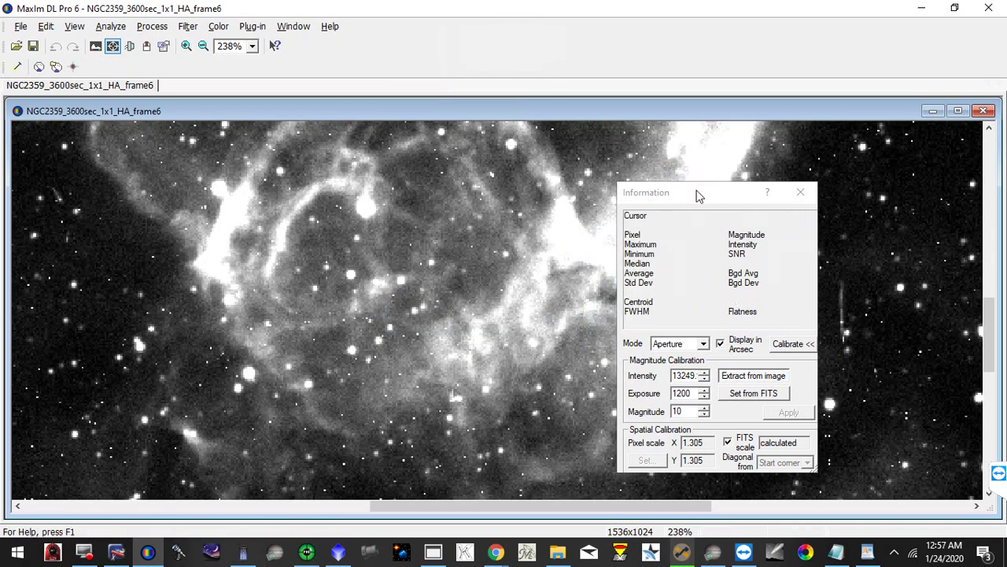
pyautogui.moveTo(697, 197); pyautogui.dragTo(755, 339)
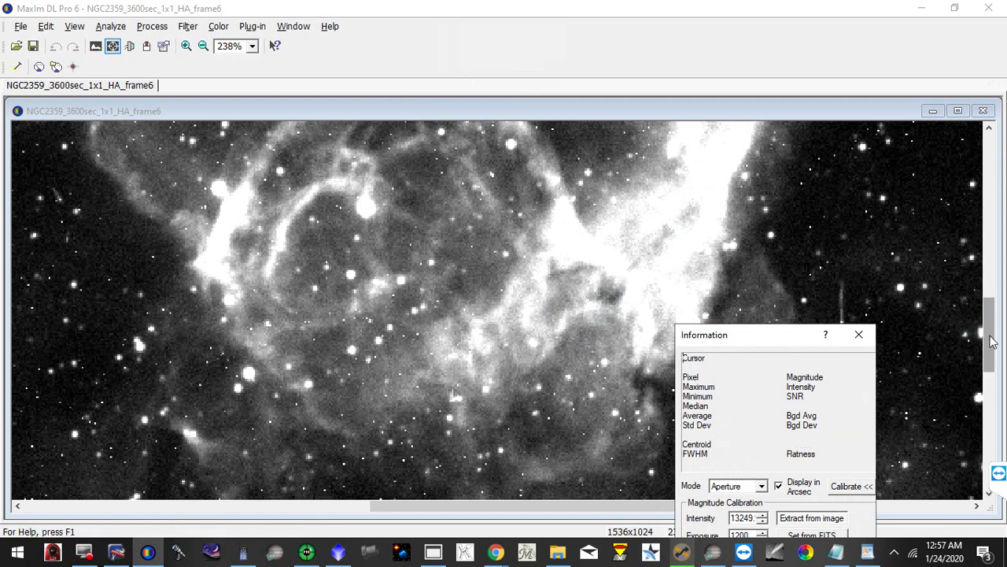
pyautogui.moveTo(992, 343)
pyautogui.mouseDown()
pyautogui.moveTo(982, 289)
pyautogui.moveTo(983, 331)
pyautogui.mouseUp()
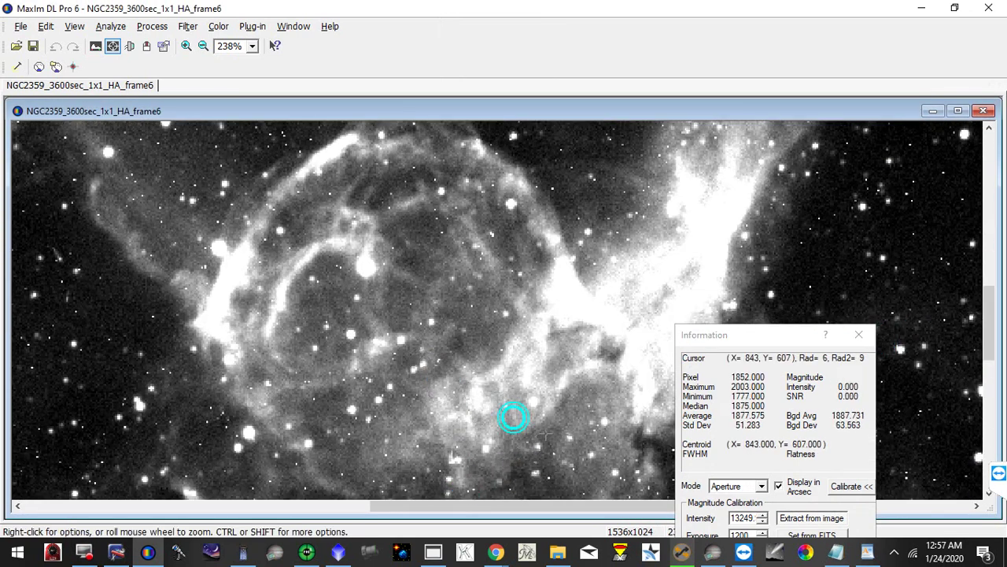
pyautogui.click(684, 554)
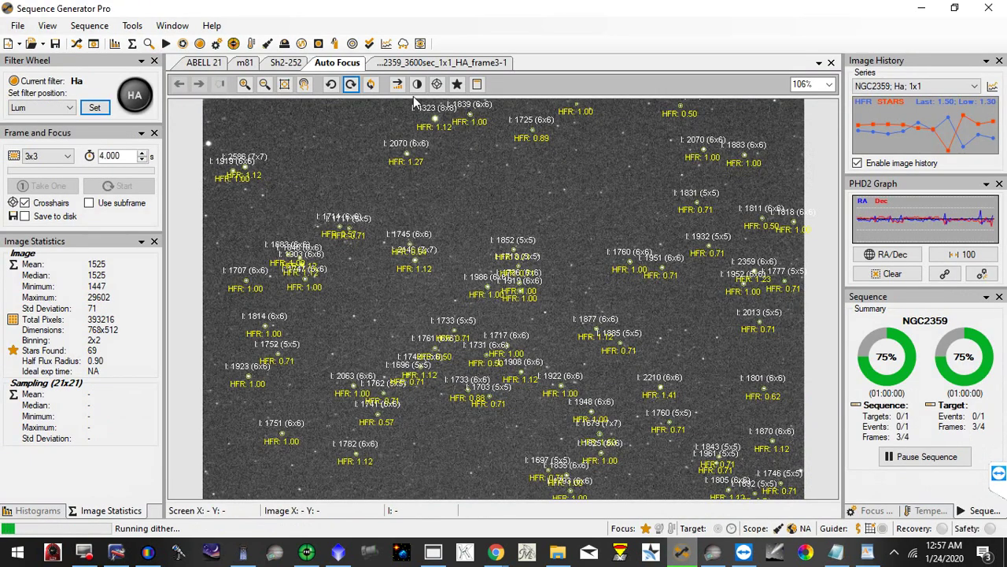
# - Show the latest NGC2359 Ha frame with Auto Stretch Medium, Fit to Screen and Rotate 180
pyautogui.click(429, 64)
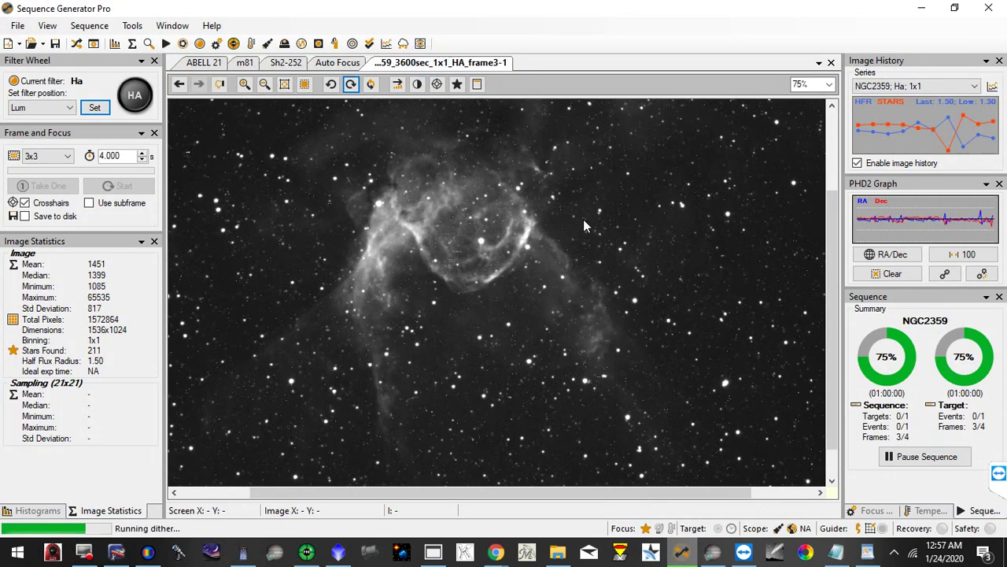
pyautogui.rightClick(504, 182)
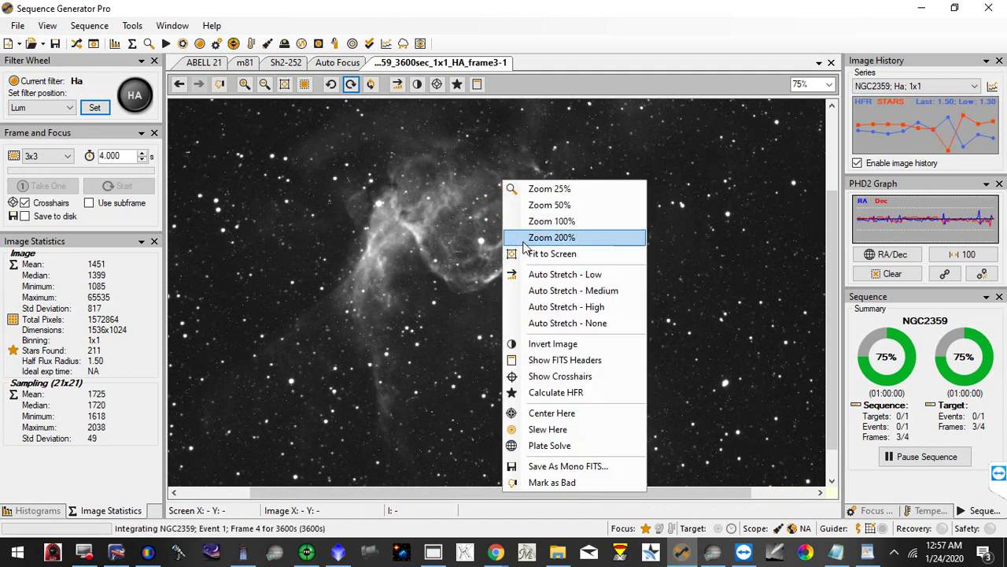
pyautogui.click(554, 290)
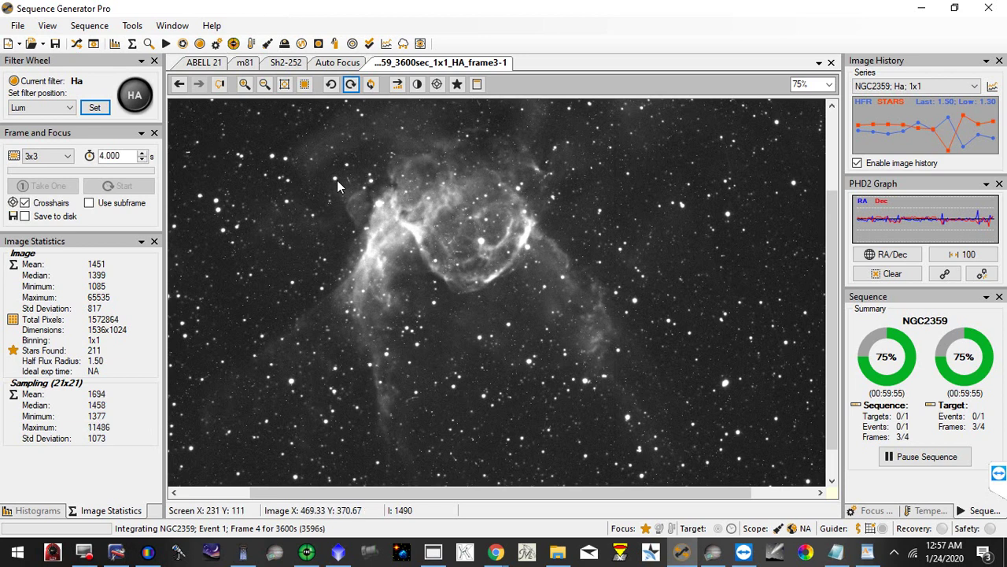
pyautogui.click(286, 85)
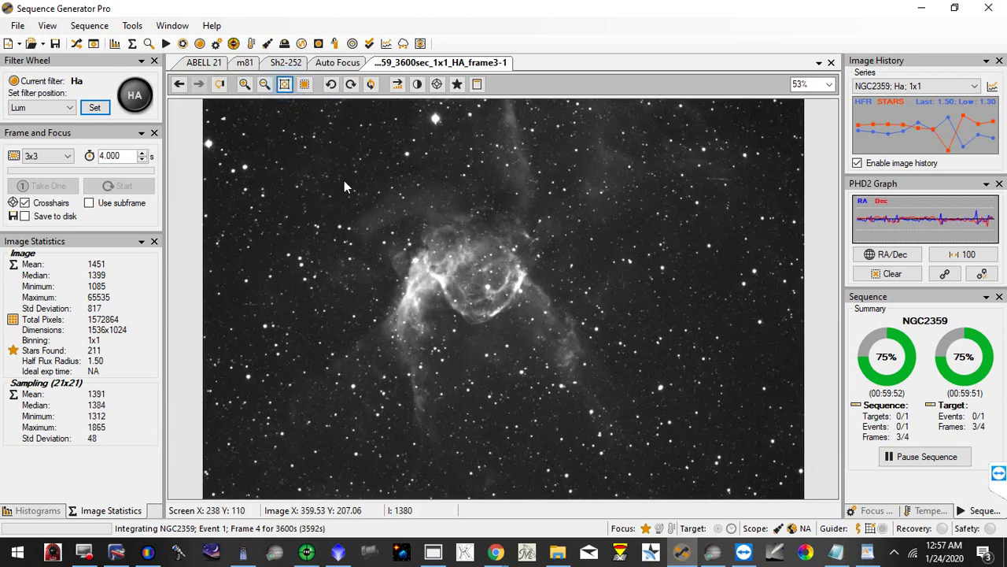
pyautogui.click(370, 85)
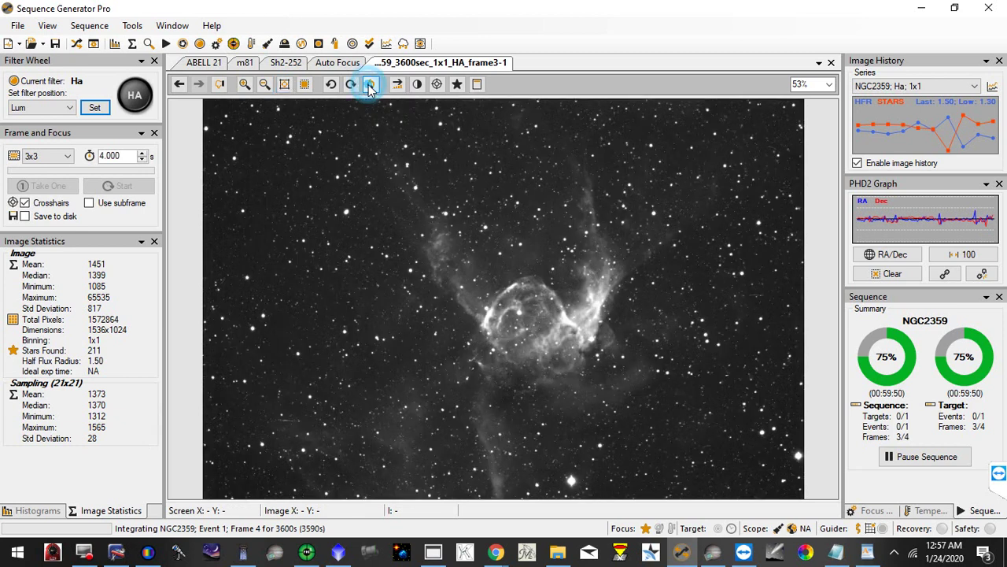
pyautogui.rightClick(436, 244)
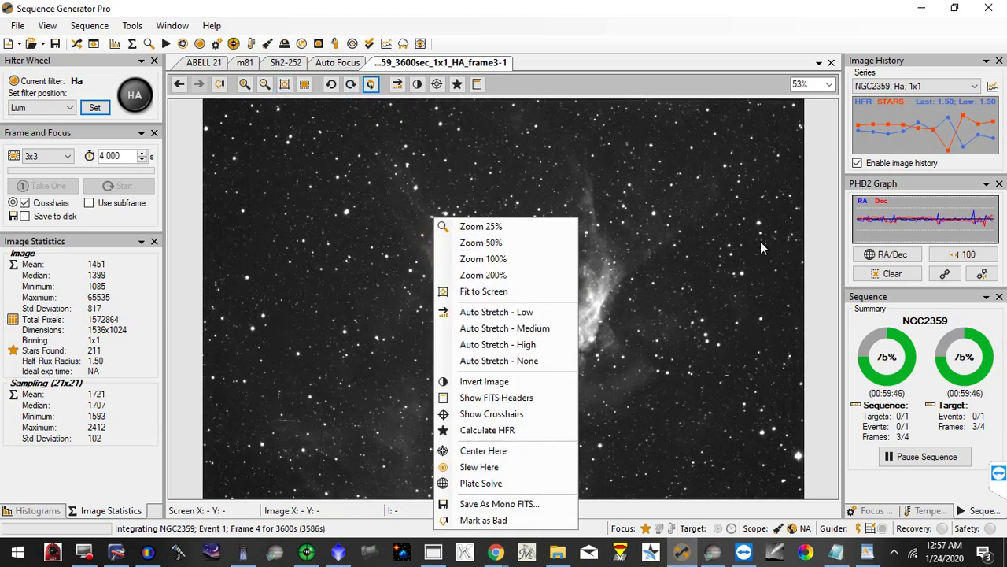